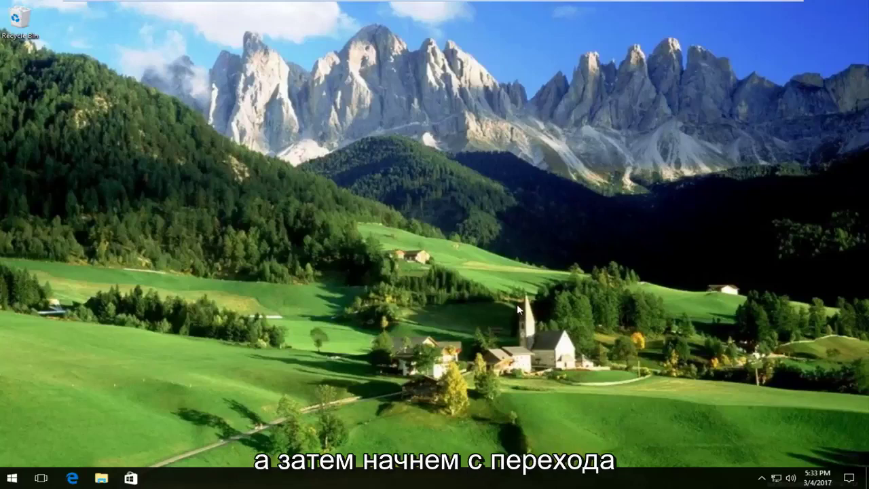
Step: Search the Start menu for 'internet options' and launch the Internet Options Control Panel item
left_click(12, 477)
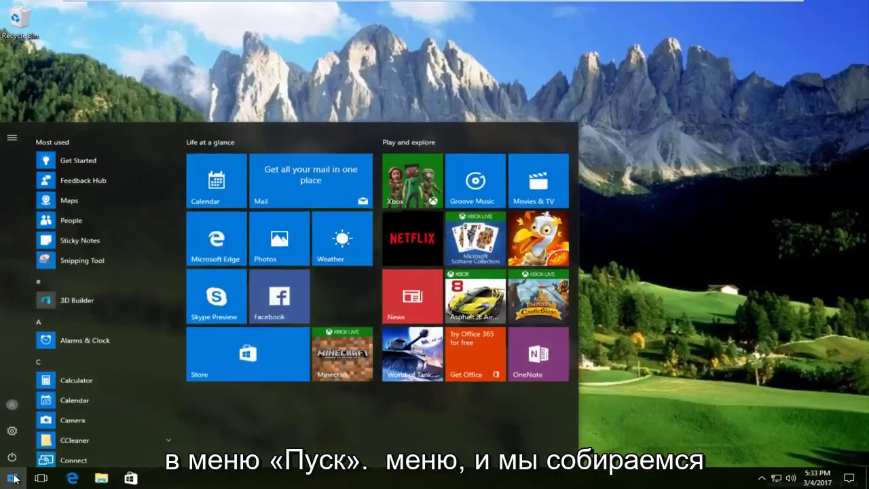
type("int")
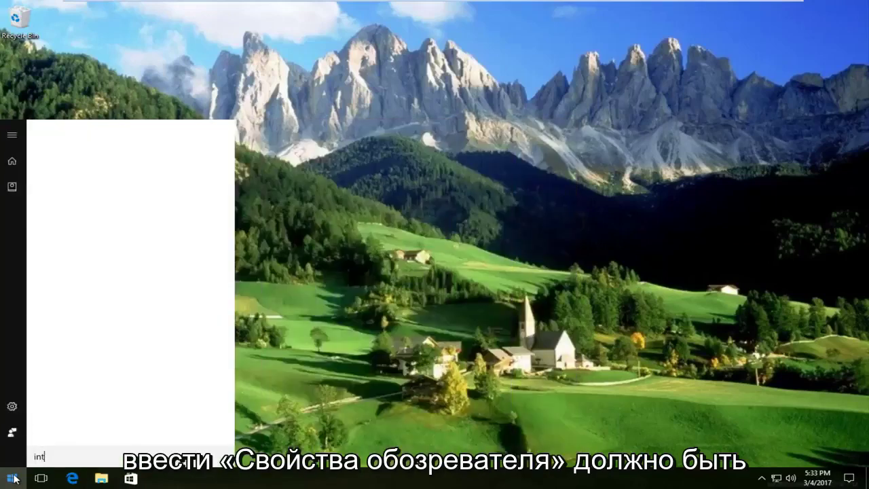
type("ernet ")
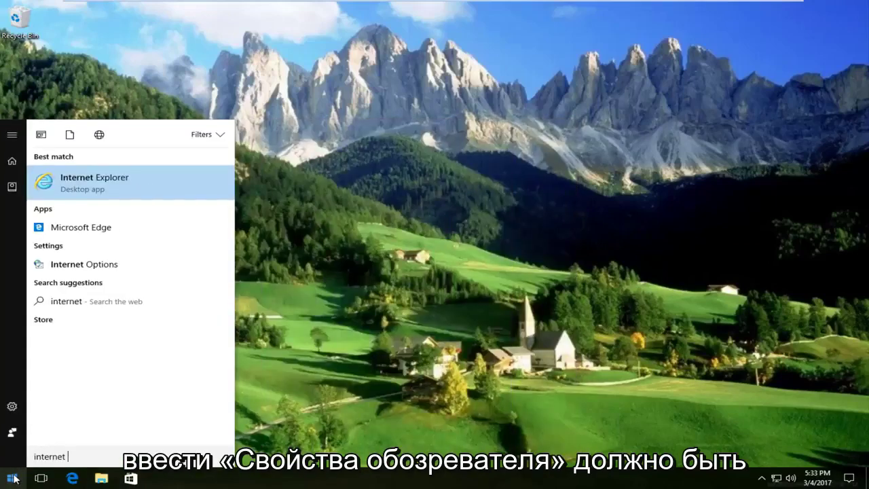
type("options")
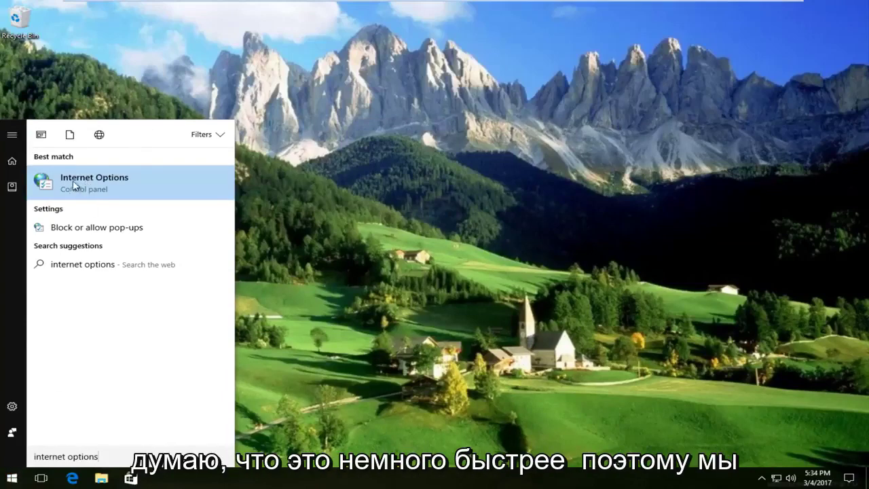
left_click(92, 179)
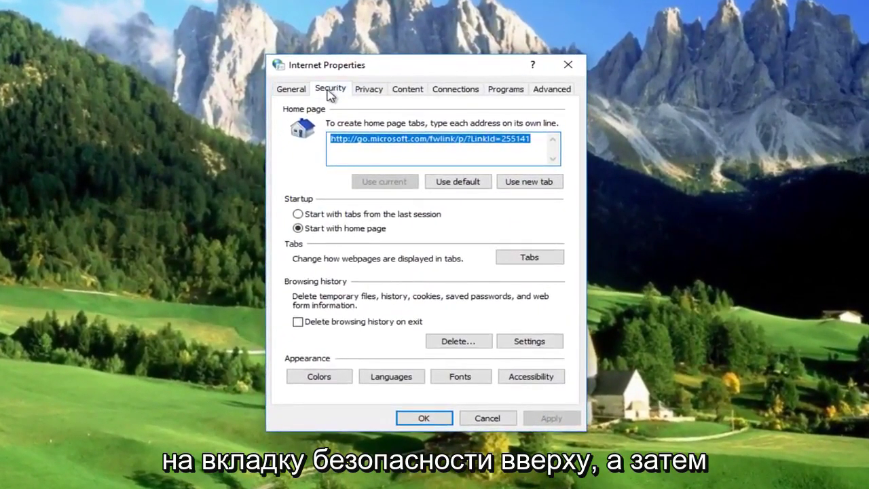
Step: Set the Internet zone's 'Launching applications and unsafe files' custom level to Prompt and save
left_click(330, 95)
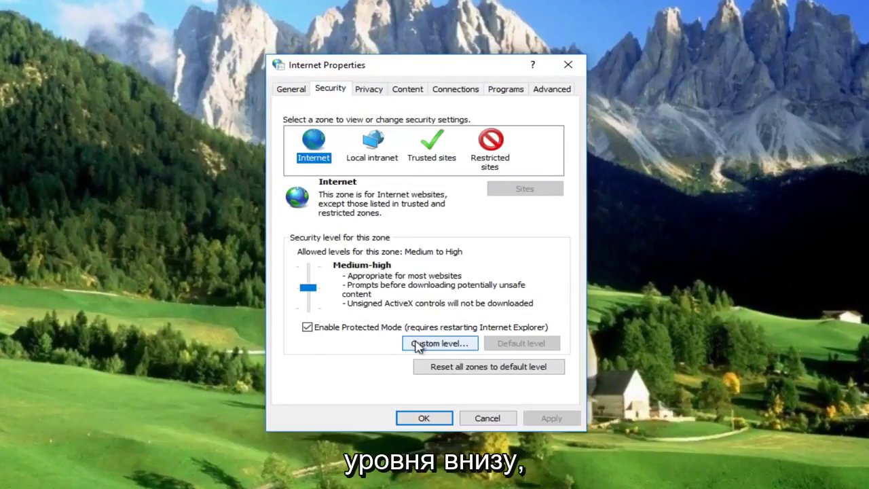
left_click(438, 344)
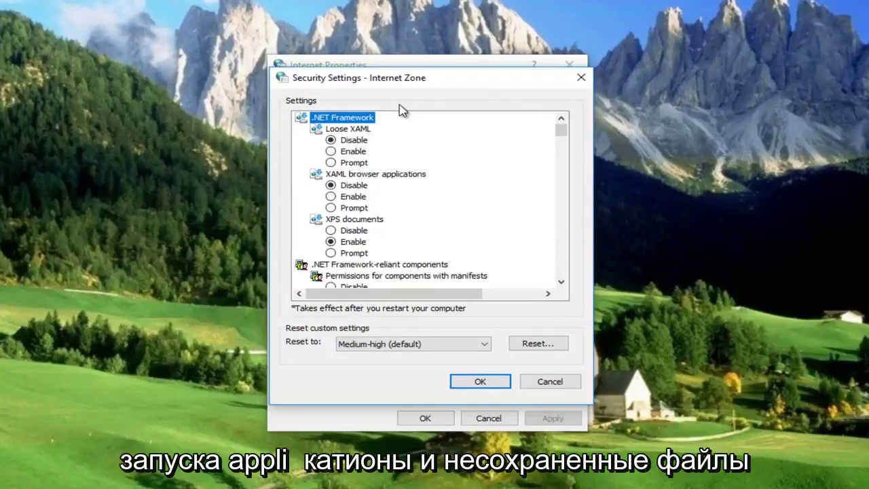
mouse_move(561, 130)
left_mouse_down()
mouse_move(550, 223)
mouse_move(559, 247)
mouse_move(558, 230)
left_mouse_up()
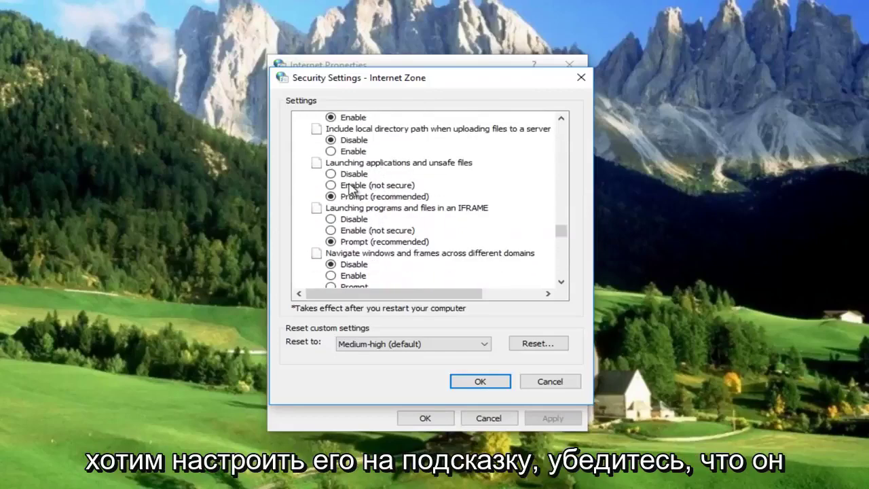
left_click(344, 197)
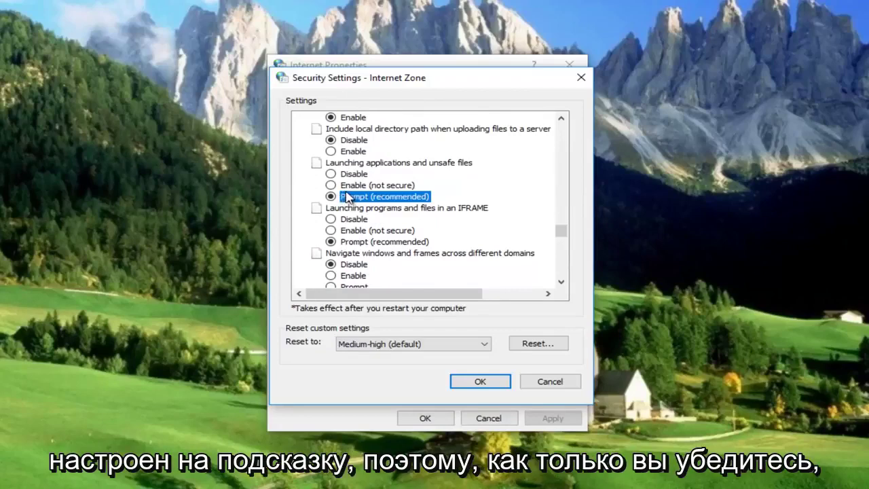
left_click(330, 197)
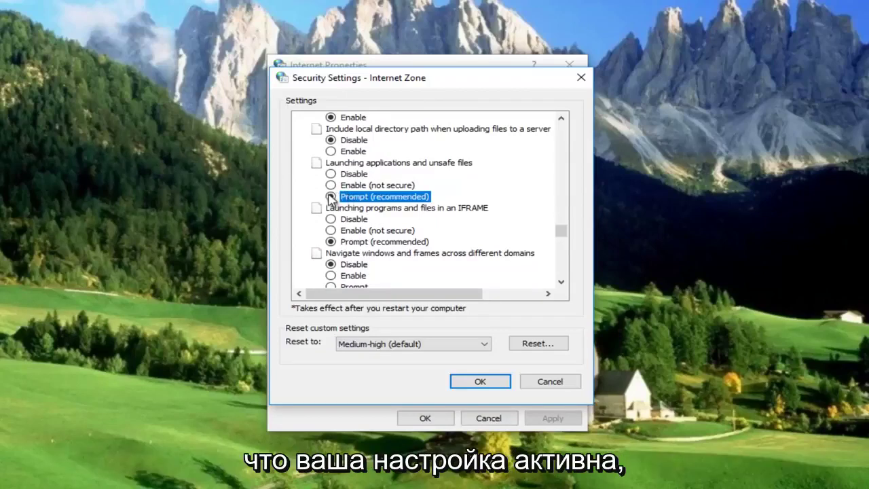
left_click(482, 384)
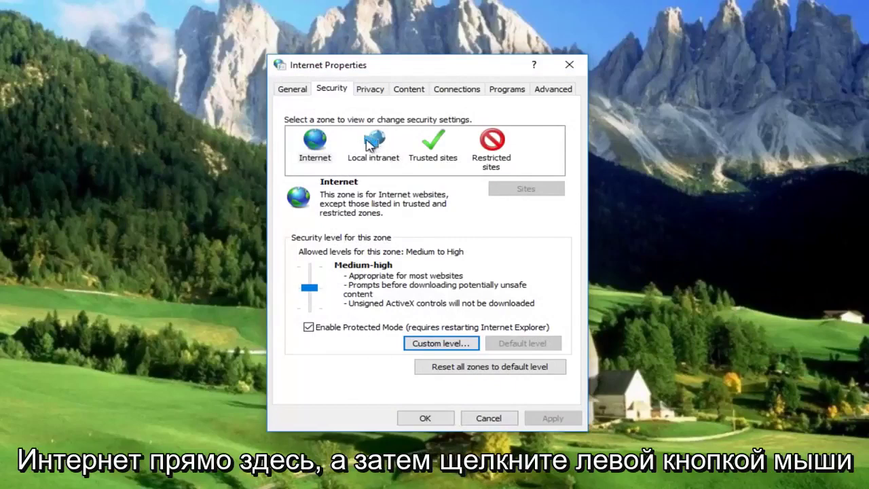
Step: Clear the Local intranet options for unlisted local sites, proxy-bypass sites and UNC paths
left_click(368, 143)
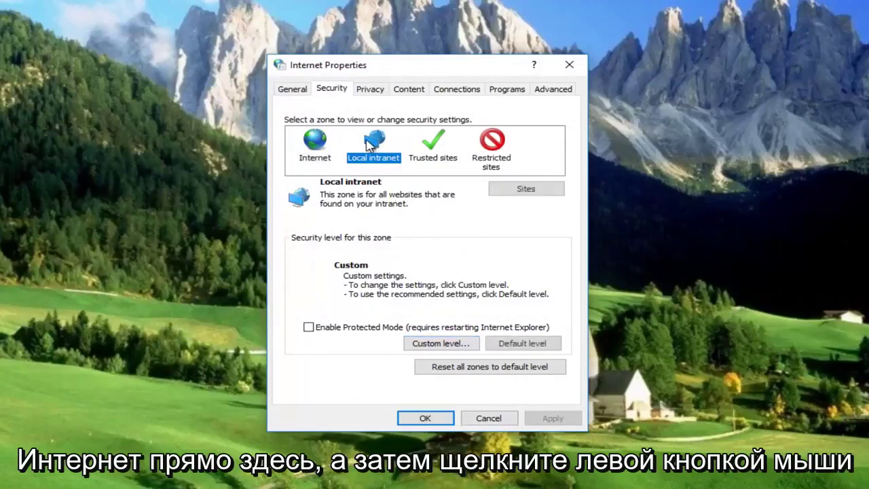
left_click(524, 193)
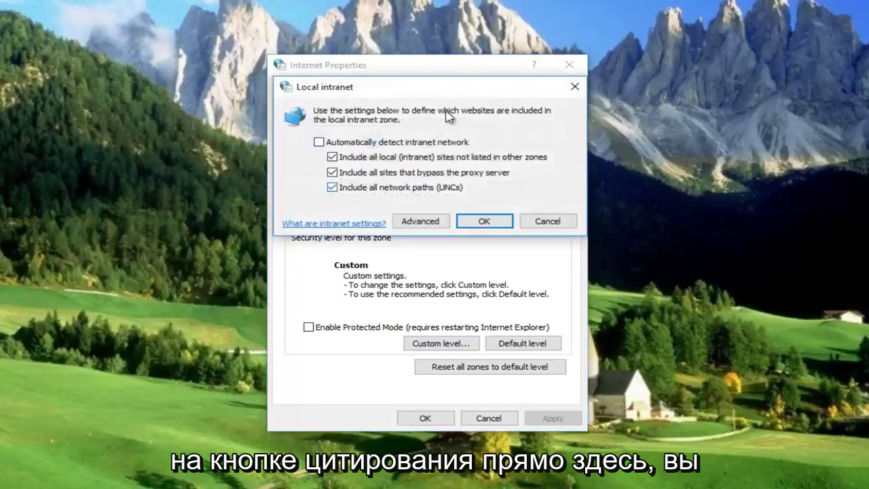
left_click(332, 156)
left_click(332, 172)
left_click(332, 187)
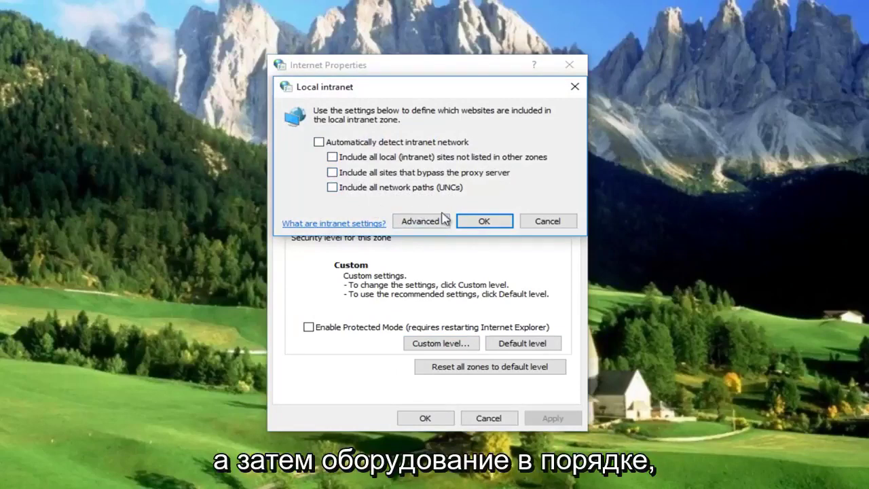
left_click(479, 221)
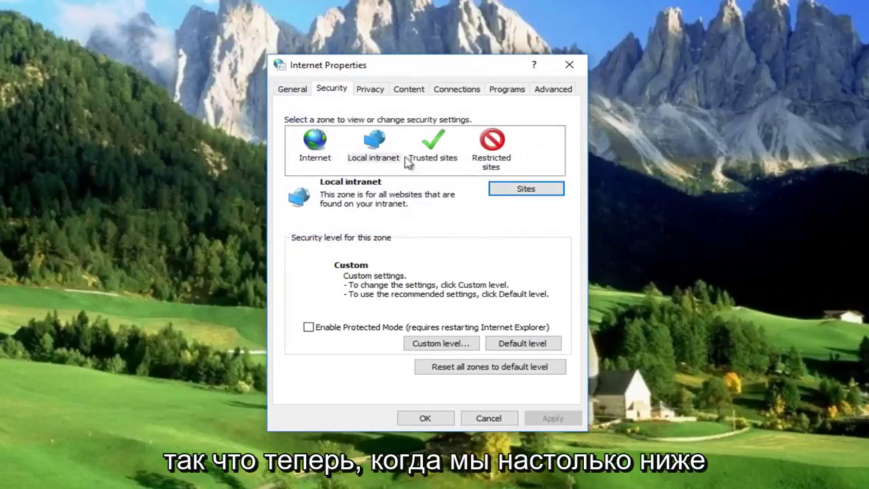
Step: Set Local intranet's 'Launching applications and unsafe files' to Prompt and accept the warning
left_click(378, 139)
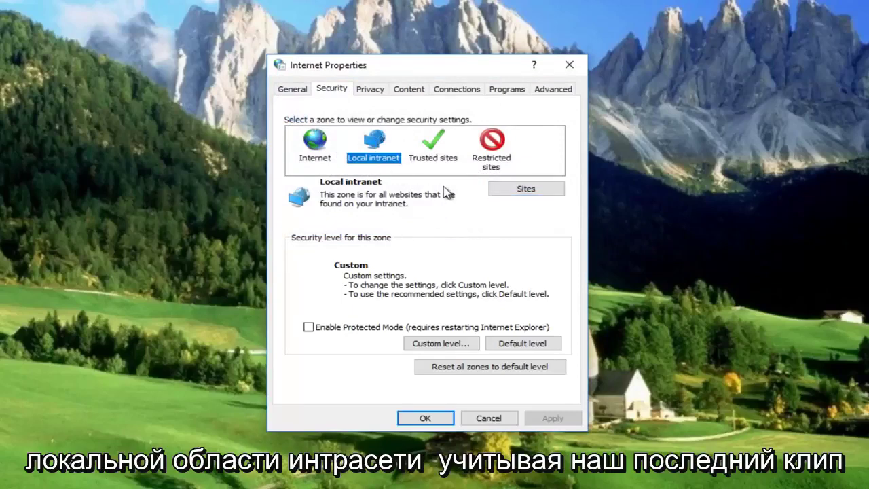
left_click(438, 344)
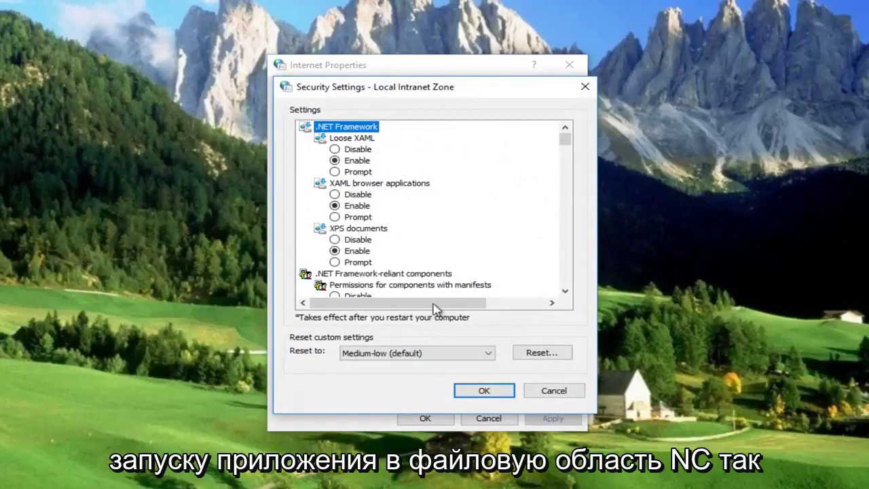
left_click_drag(567, 139, 567, 148)
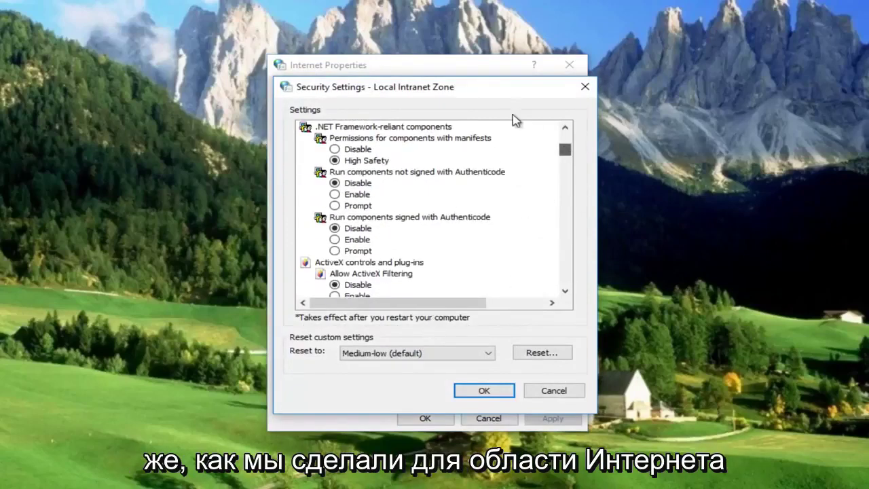
mouse_move(481, 93)
left_mouse_down()
mouse_move(727, 135)
mouse_move(493, 74)
mouse_move(461, 78)
left_mouse_up()
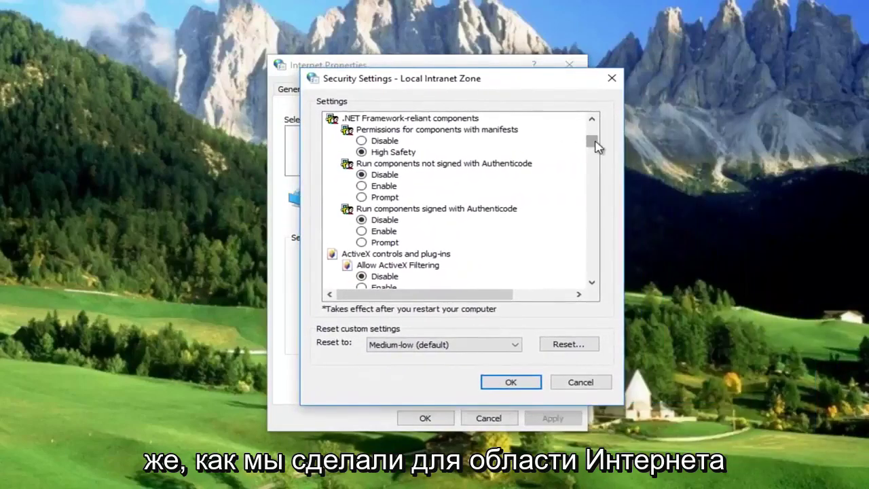
left_click_drag(592, 142, 592, 195)
scroll(582, 225, "down", 10)
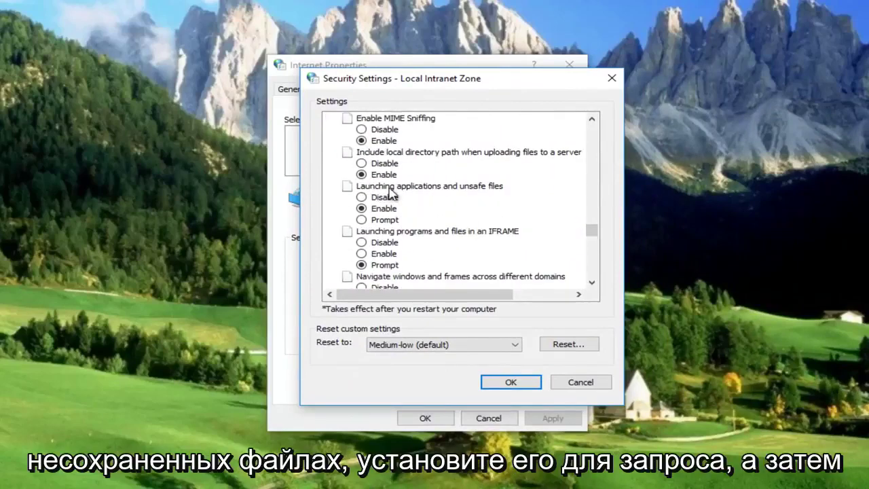
left_click(367, 220)
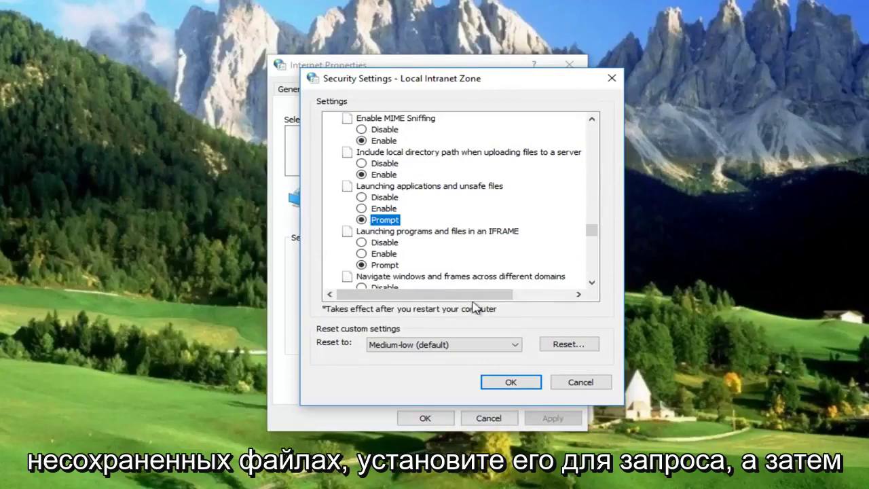
left_click(510, 382)
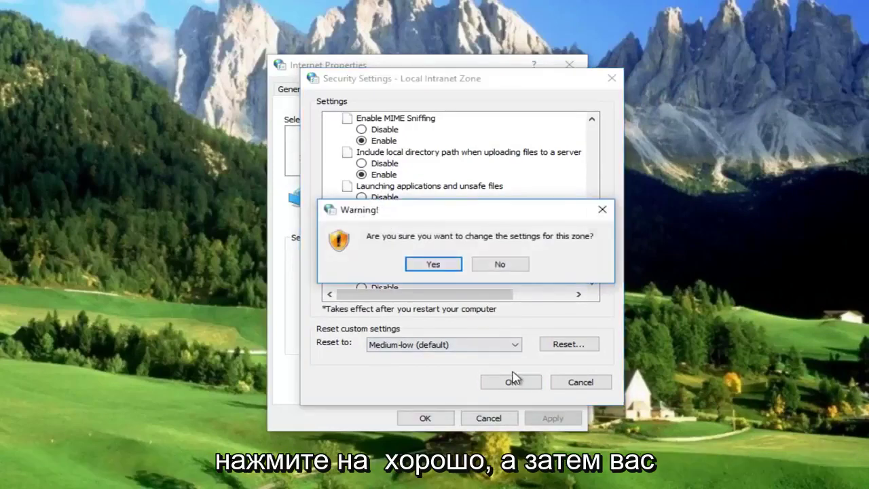
left_click(433, 265)
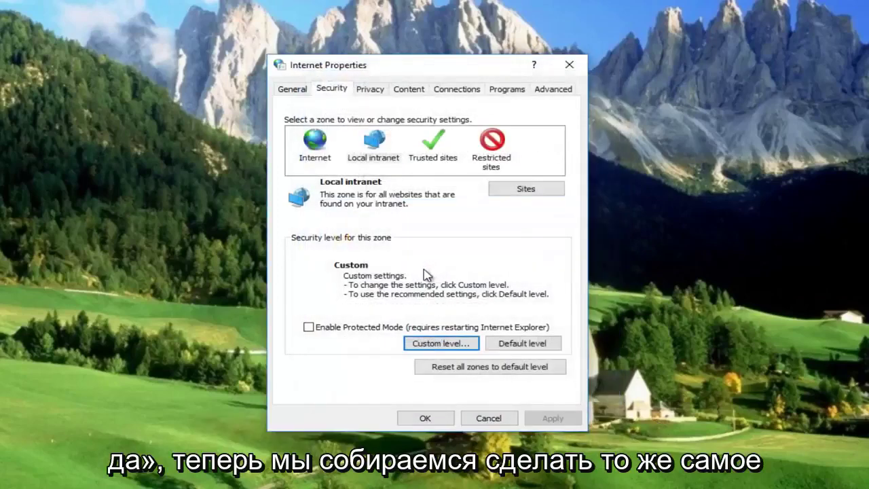
Step: Verify Trusted sites' 'Launching applications and unsafe files' is already Prompt and close its custom level
left_click(433, 153)
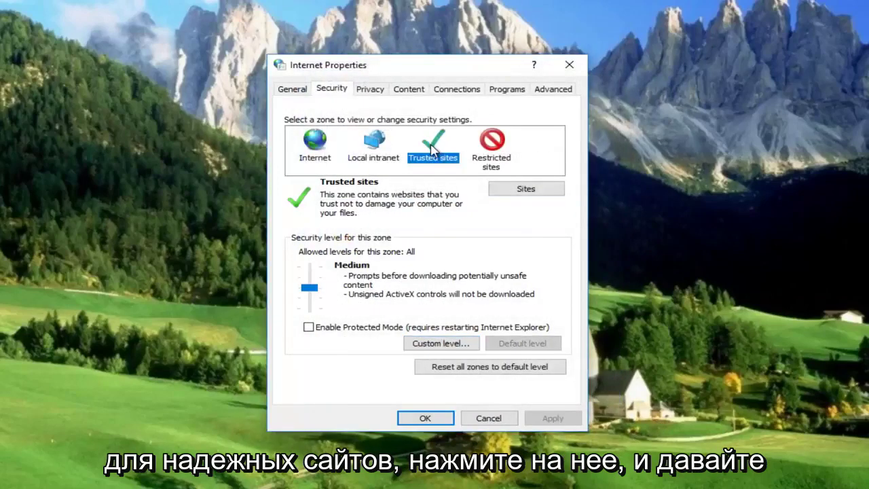
left_click(427, 345)
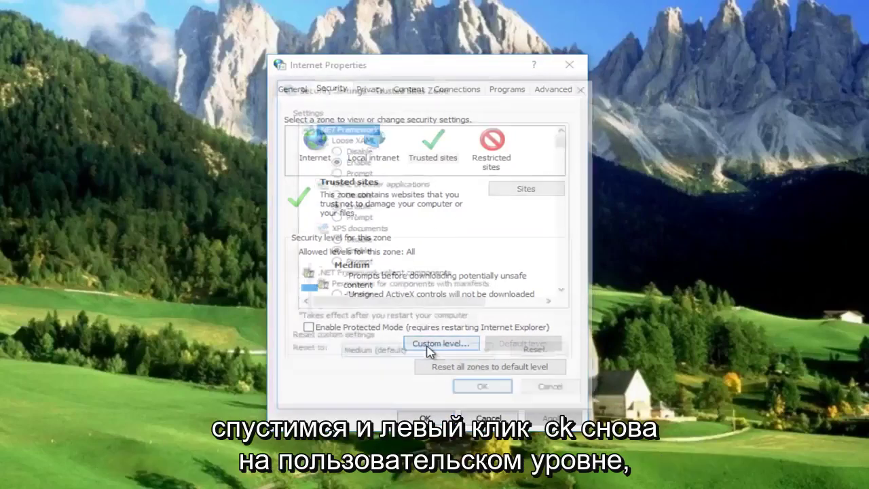
mouse_move(563, 140)
left_mouse_down()
mouse_move(577, 199)
mouse_move(562, 246)
left_mouse_up()
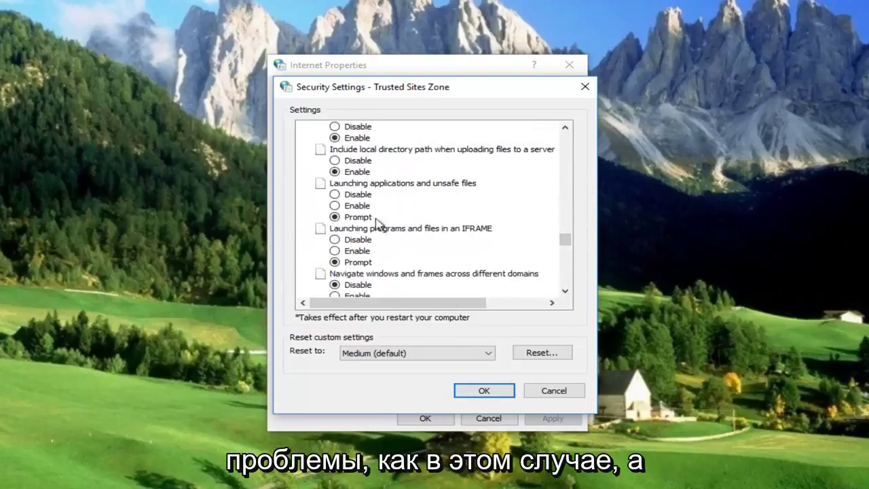
left_click(484, 390)
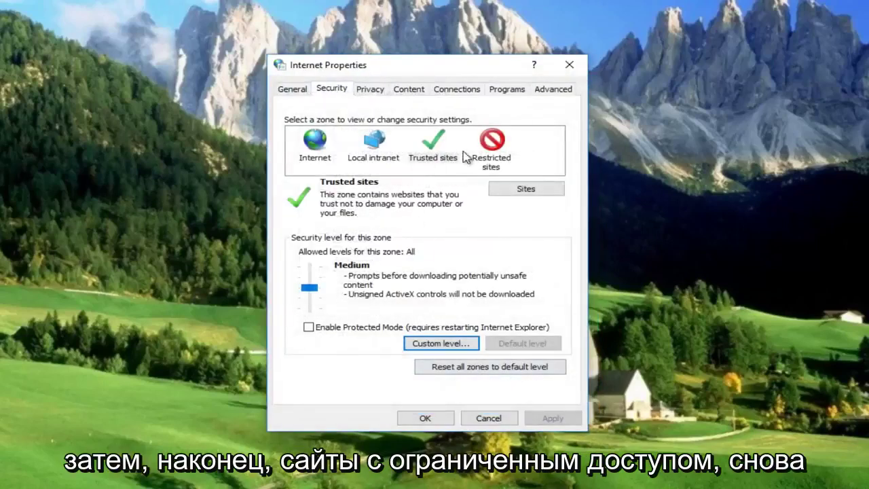
Step: Set Restricted sites' 'Launching applications and unsafe files' to Prompt (recommended) and confirm with Yes
left_click(492, 148)
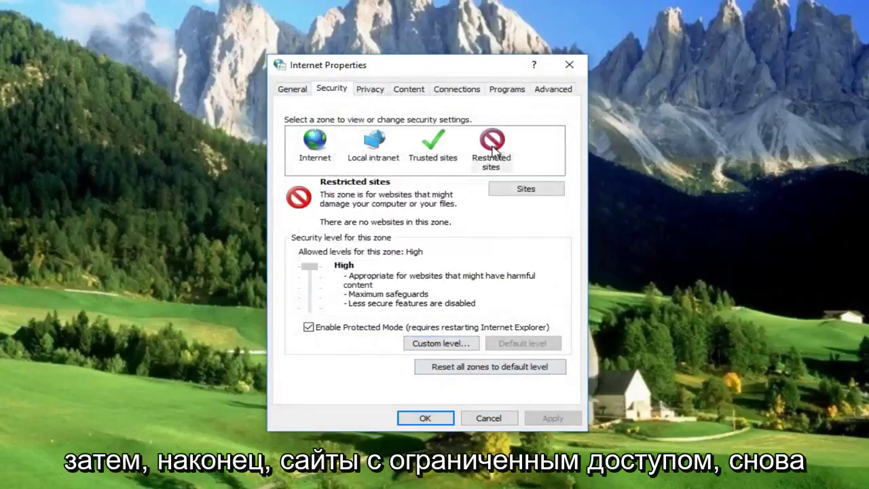
left_click(434, 348)
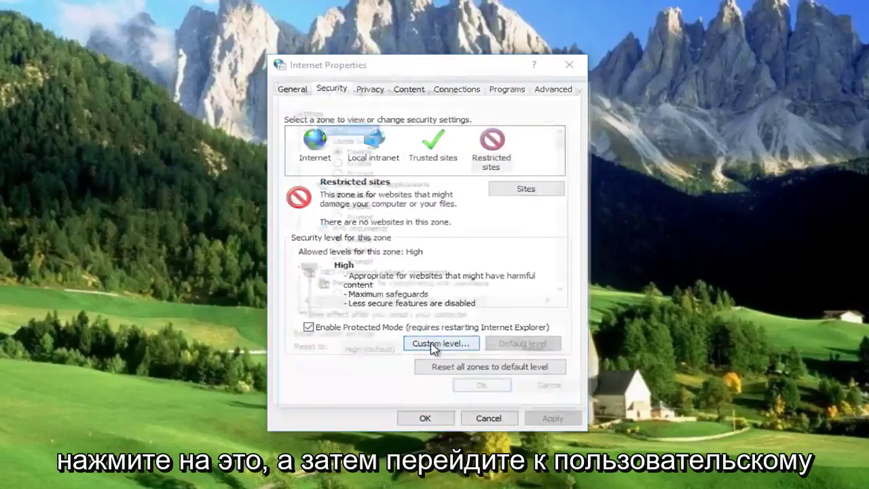
left_click_drag(565, 141, 564, 249)
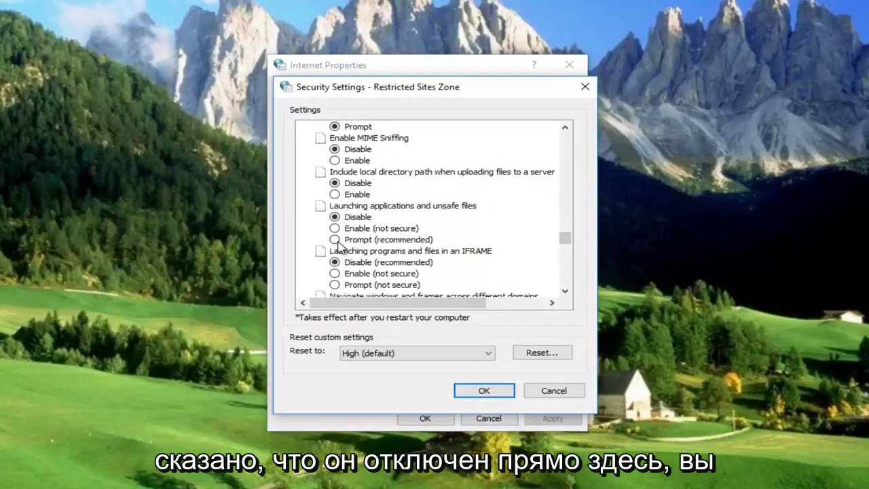
left_click(335, 239)
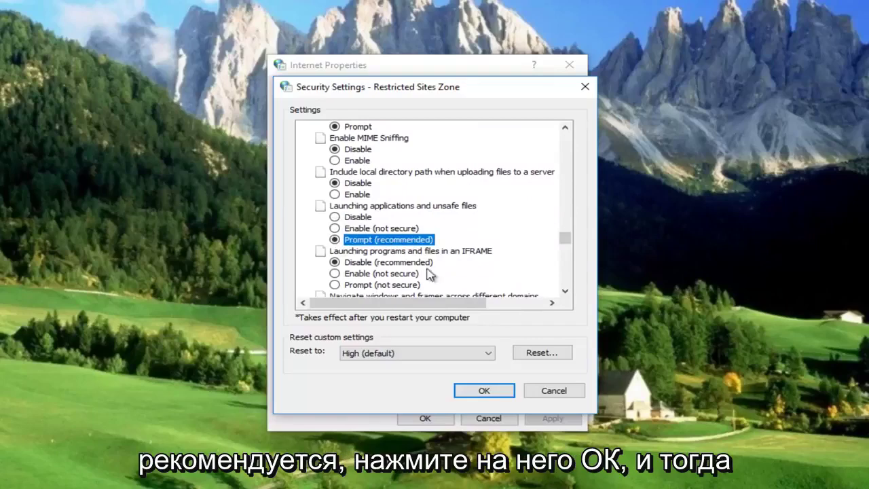
left_click(484, 392)
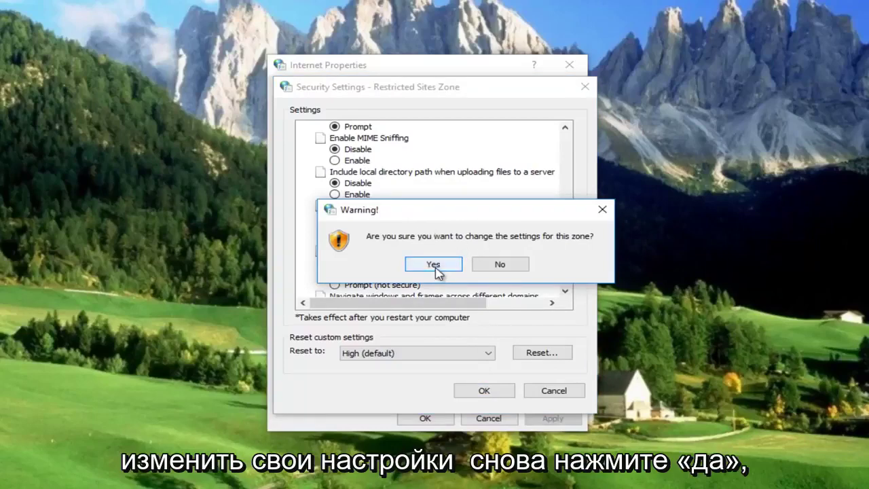
left_click(435, 265)
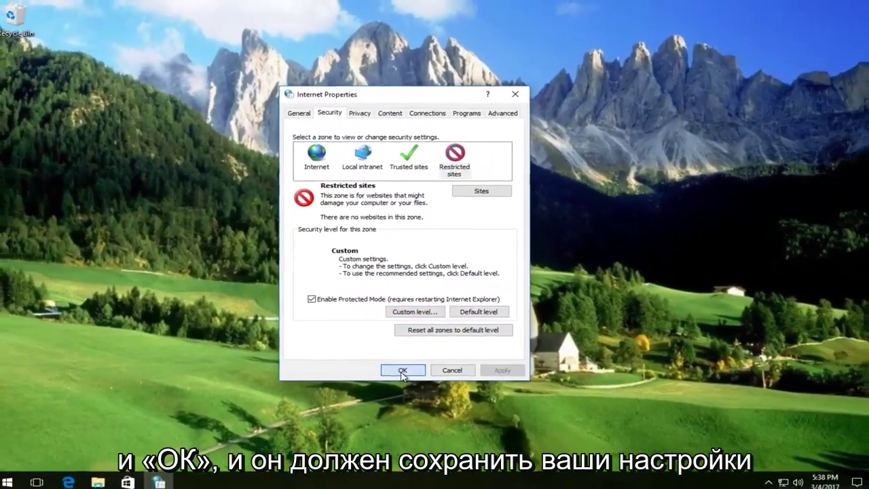
Step: Close Internet Properties with OK, saving all four zones' security settings
left_click(410, 386)
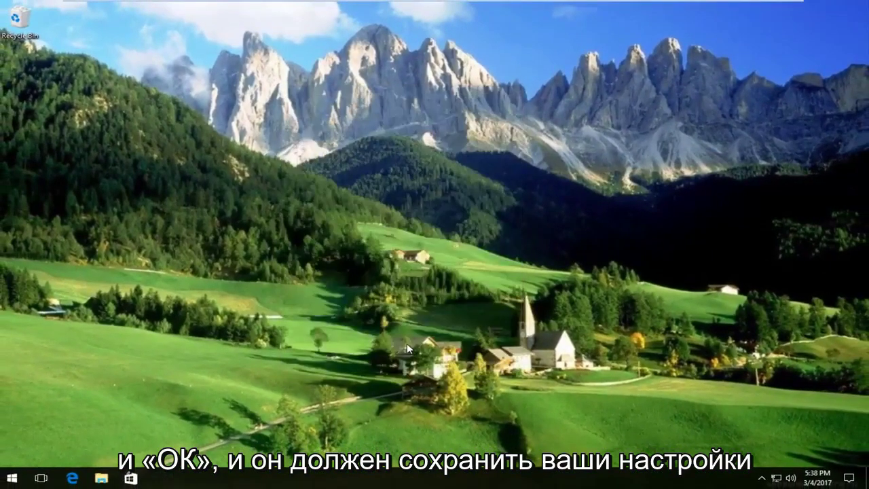